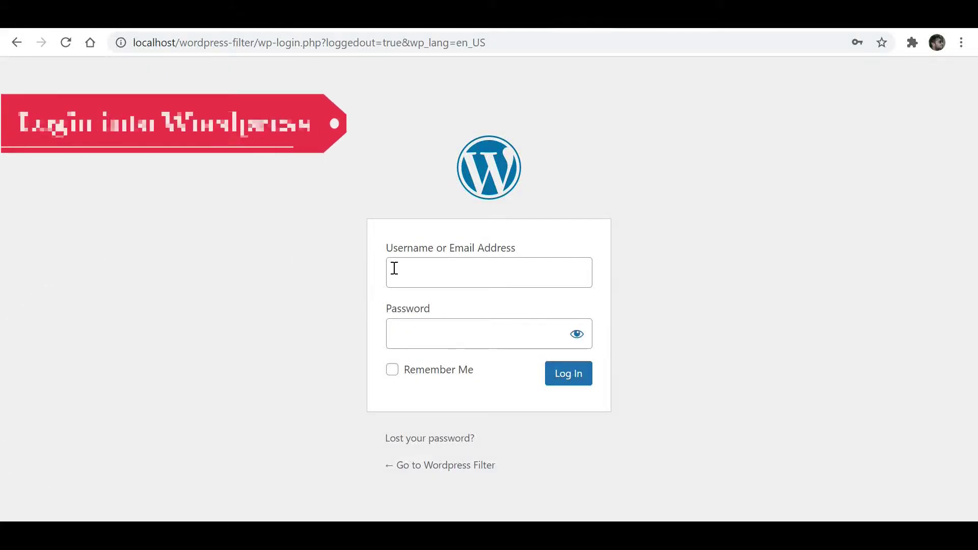
# Log in to WordPress with the administrator username and password.
pyautogui.click(399, 268)
pyautogui.write('admin')
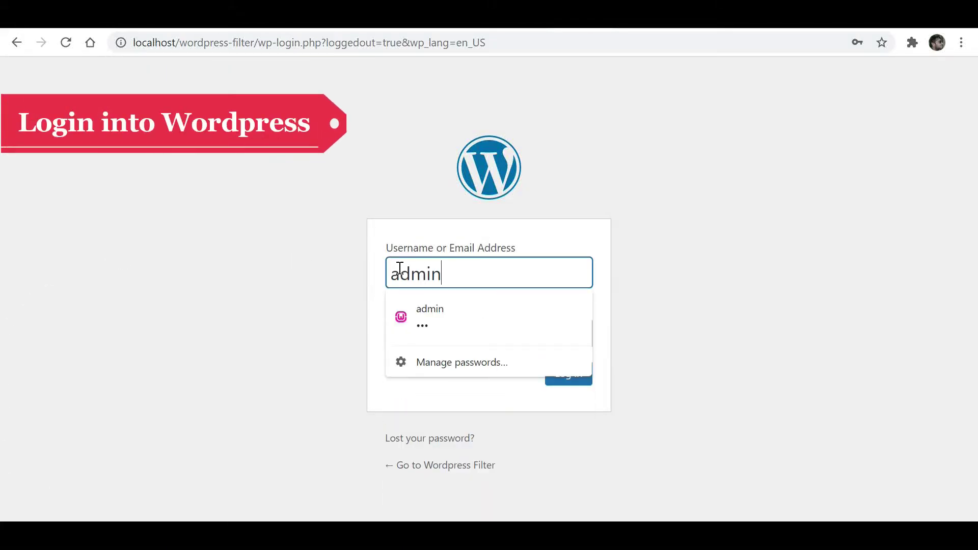
pyautogui.click(435, 332)
pyautogui.write('12')
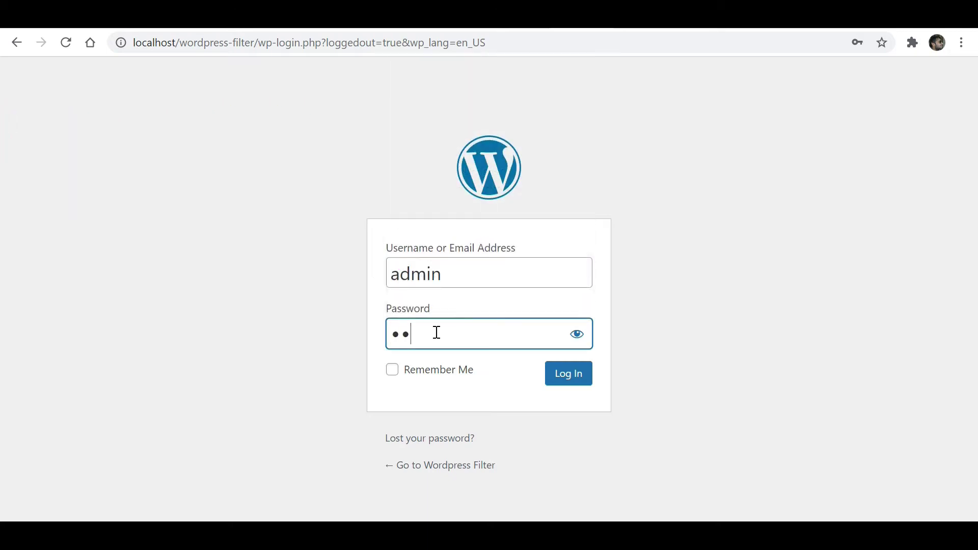
pyautogui.click(574, 378)
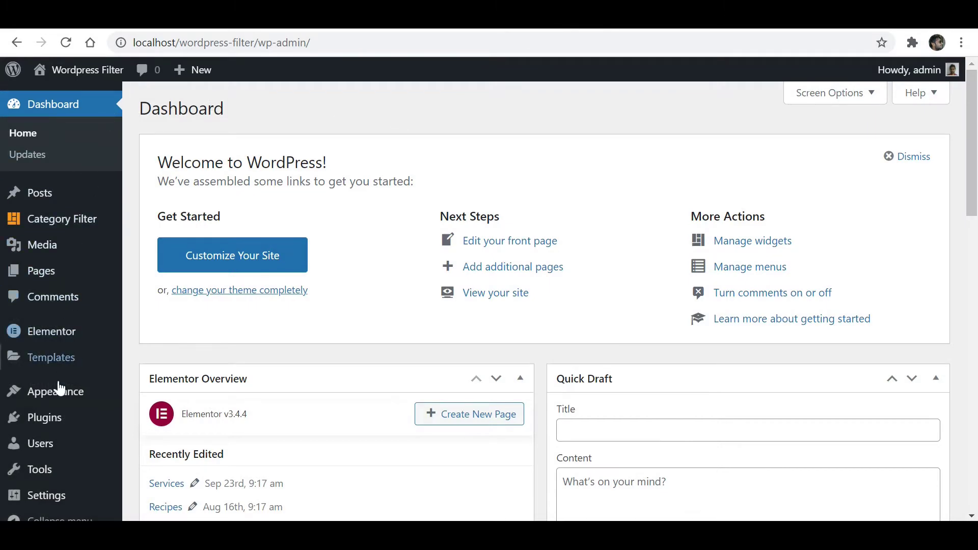
# Install and activate the Custom Post Type UI plugin from Plugins > Add New.
pyautogui.moveTo(57, 426)
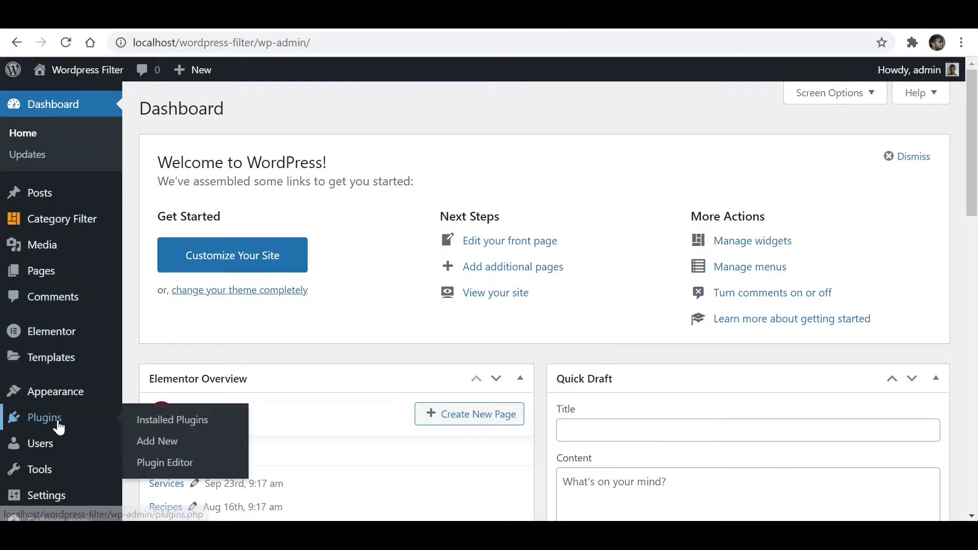
pyautogui.click(167, 442)
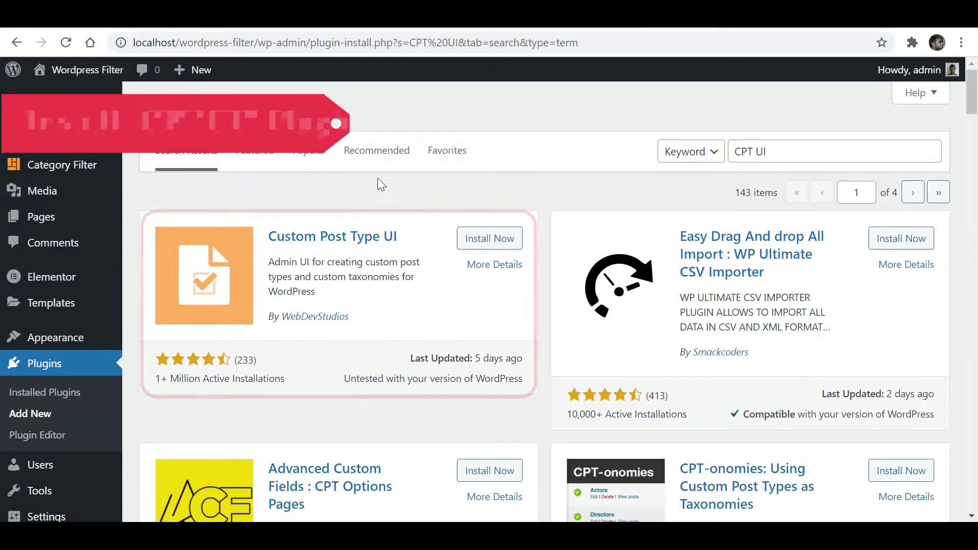
pyautogui.click(490, 244)
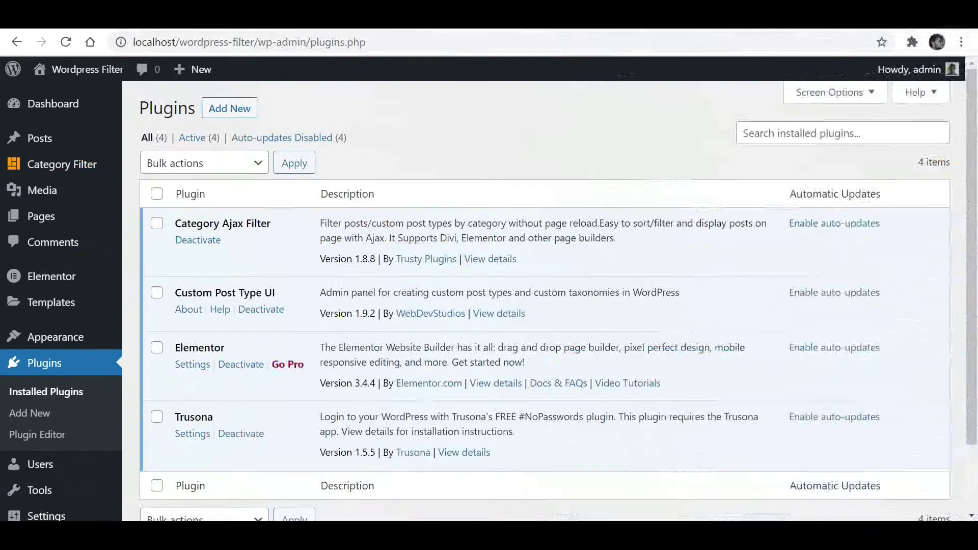
# Enter post type slug 'restaurant' with labels Restaurants (plural) and Restaurant (singular).
pyautogui.scroll(-2, 23, 306)
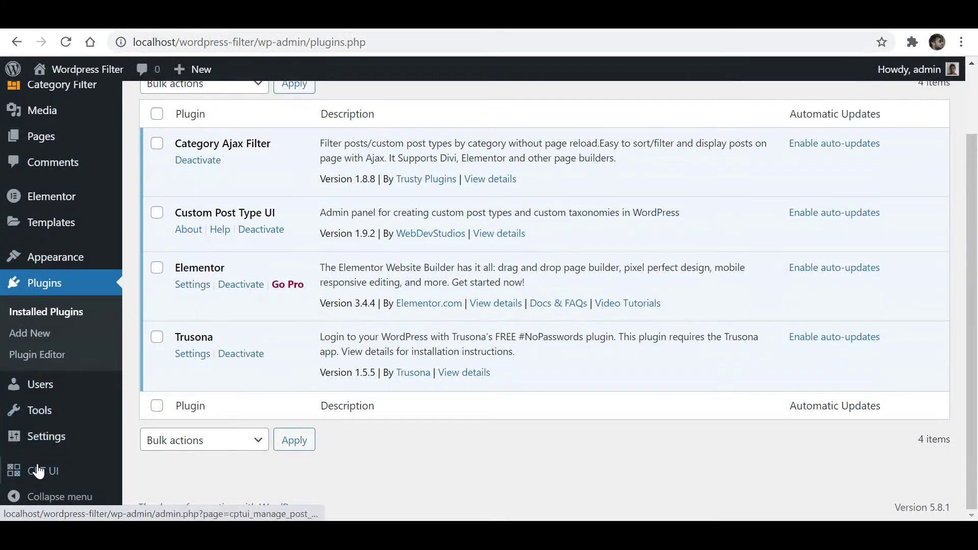
pyautogui.moveTo(50, 477)
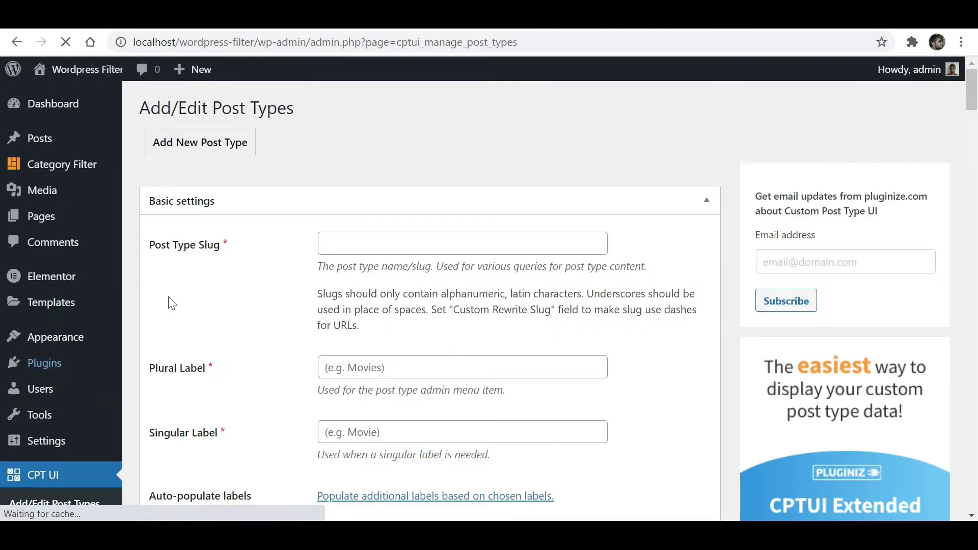
pyautogui.click(343, 245)
pyautogui.write('res')
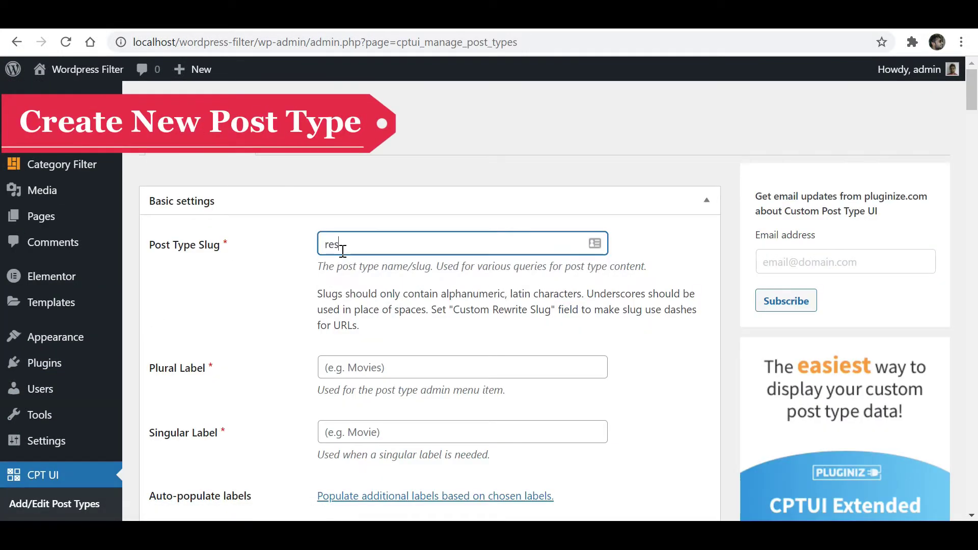
pyautogui.write('taurant')
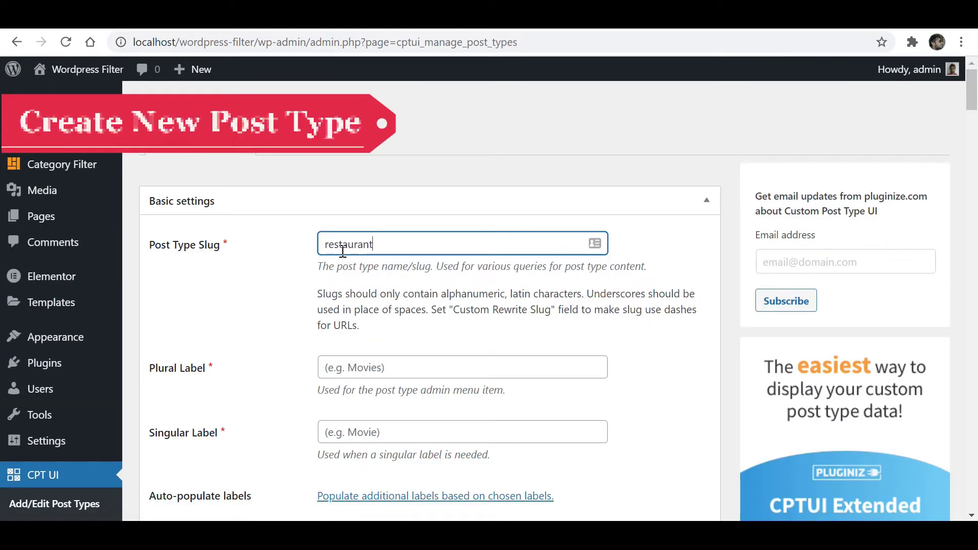
pyautogui.click(375, 364)
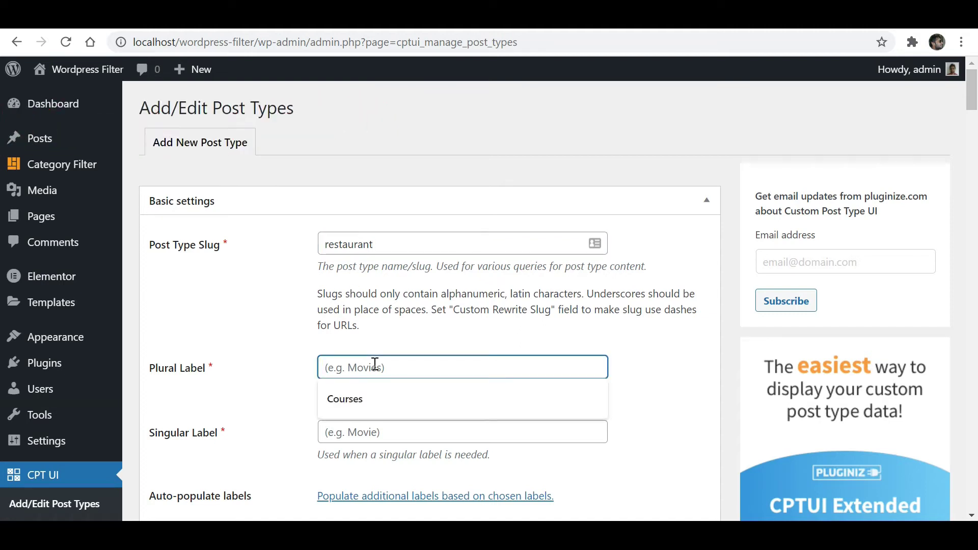
pyautogui.write('Restaurants')
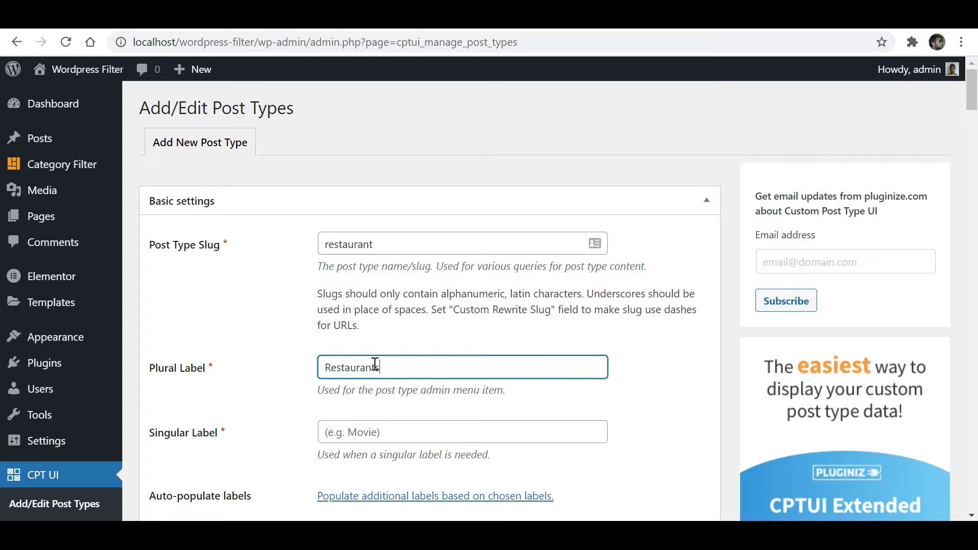
pyautogui.click(354, 434)
pyautogui.write('Restaurant')
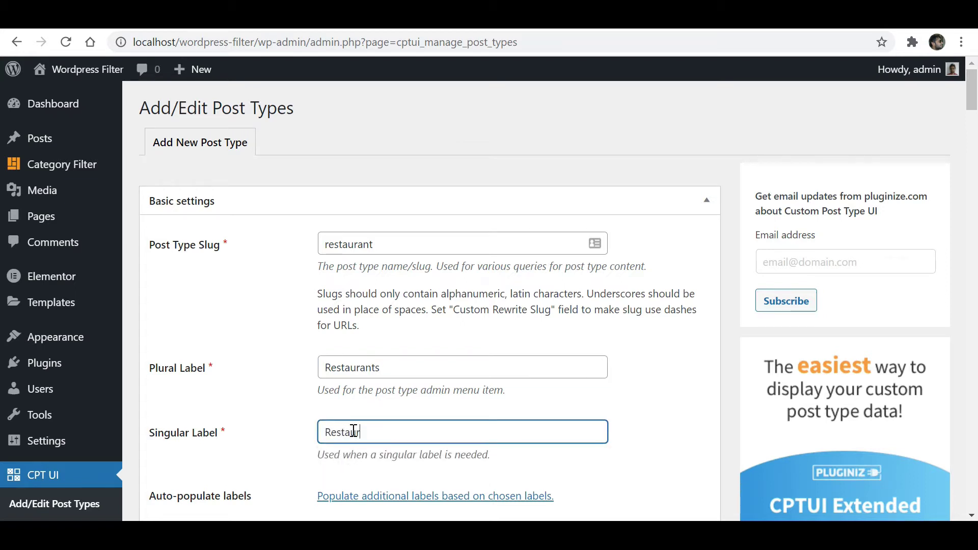
# Add the restaurant post type so Restaurants appears in the sidebar.
pyautogui.click(294, 417)
pyautogui.scroll(-2, 644, 294)
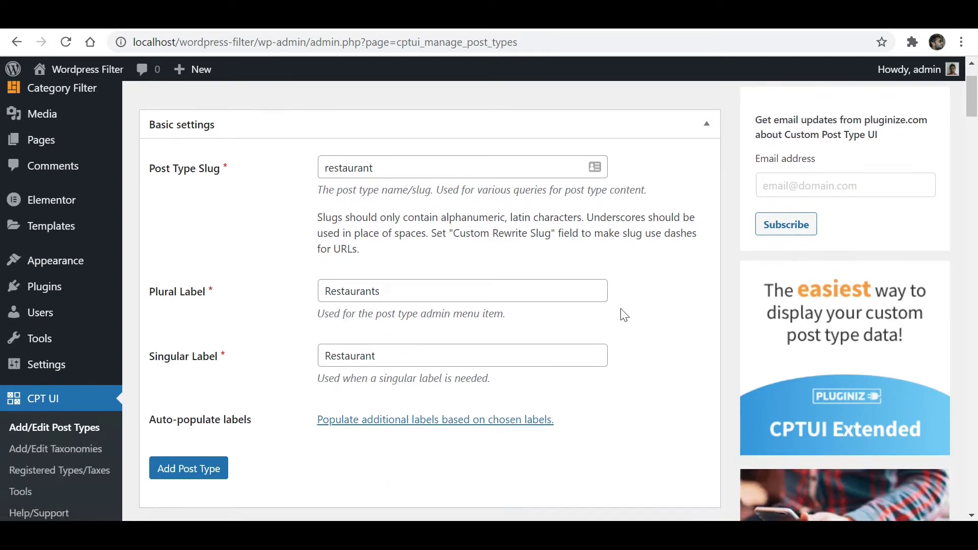
pyautogui.click(197, 474)
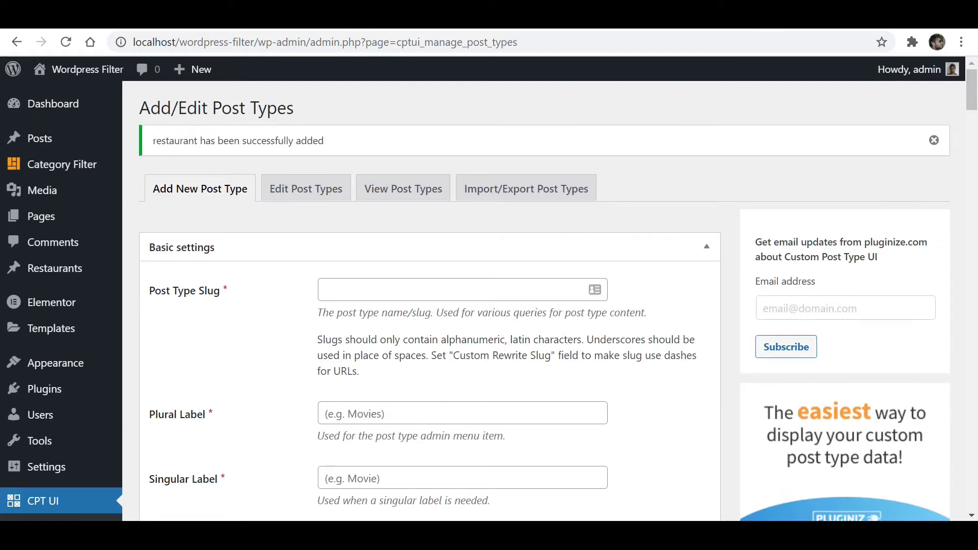
pyautogui.moveTo(61, 268)
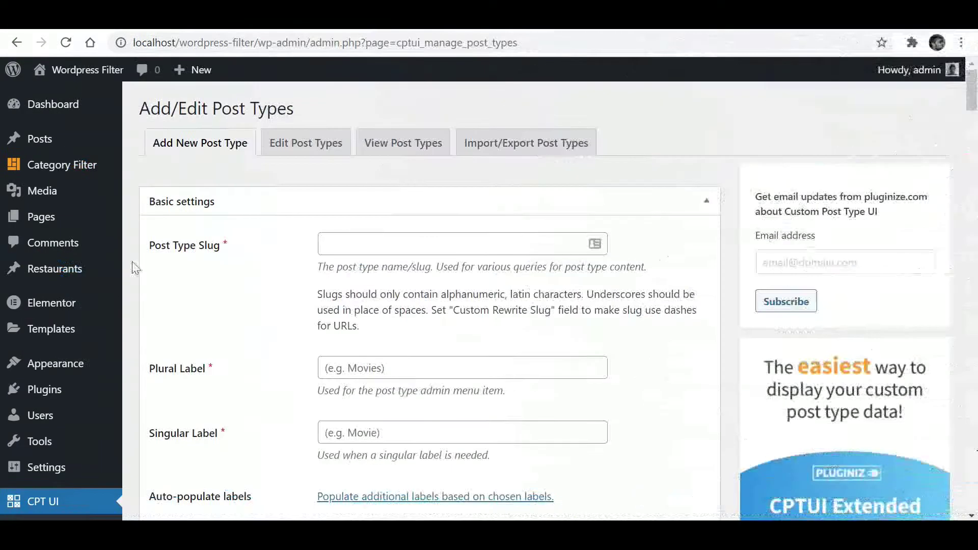
pyautogui.scroll(-3, 76, 299)
# Create taxonomy price_range labelled Price ranges / Price Range, attached to Restaurants.
pyautogui.click(42, 405)
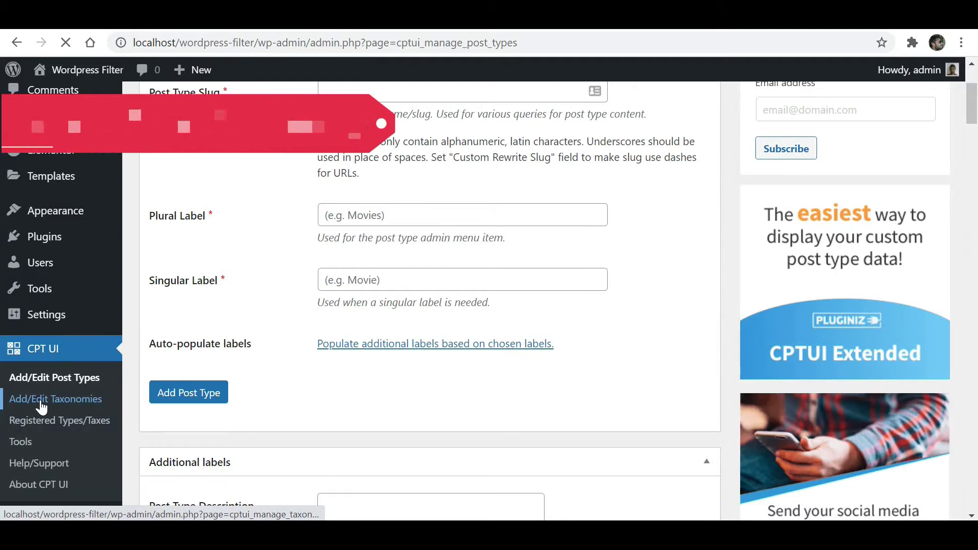
pyautogui.click(376, 243)
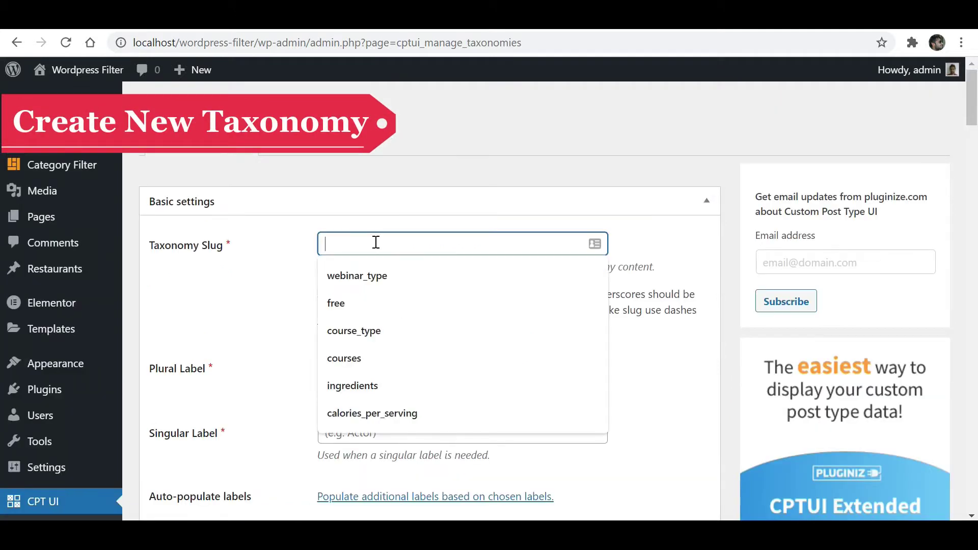
pyautogui.write('price_range')
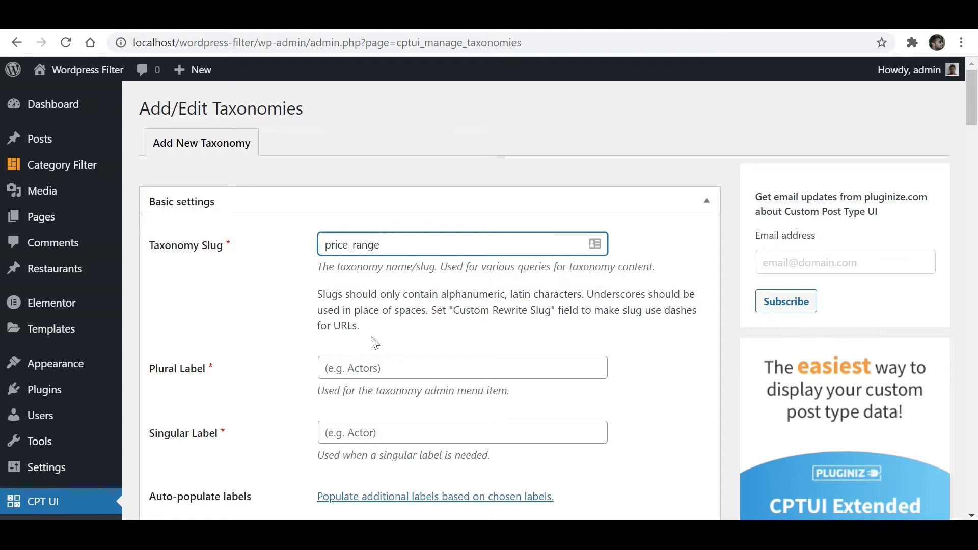
pyautogui.click(368, 372)
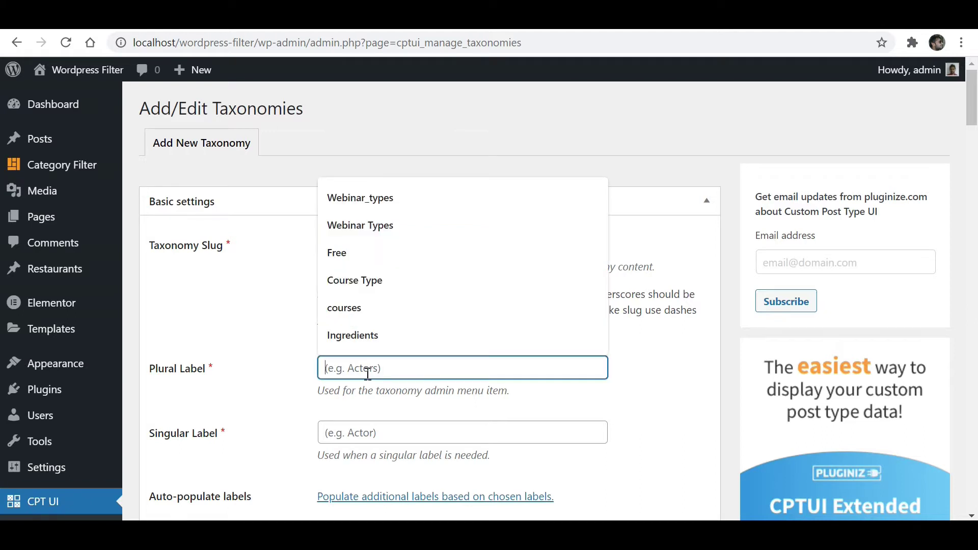
pyautogui.write('Price ranges')
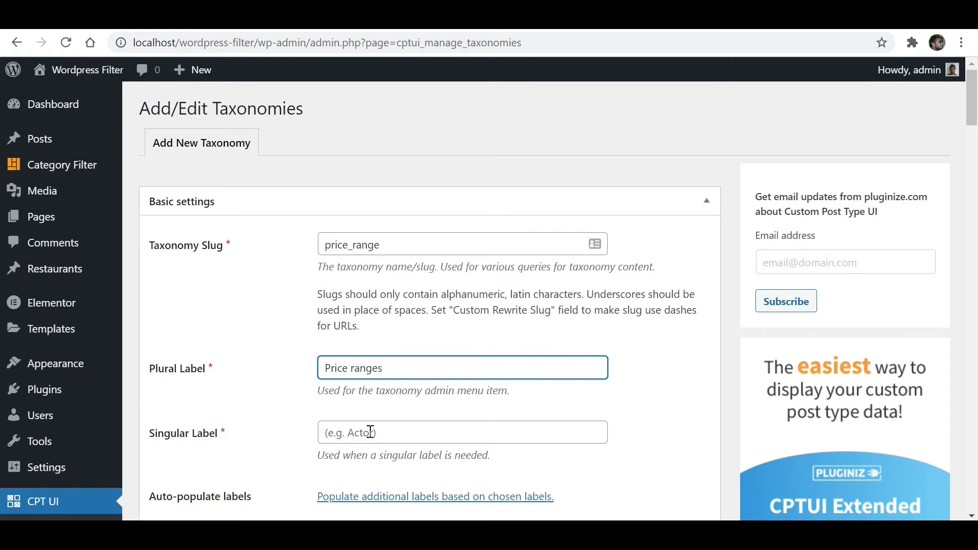
pyautogui.click(370, 432)
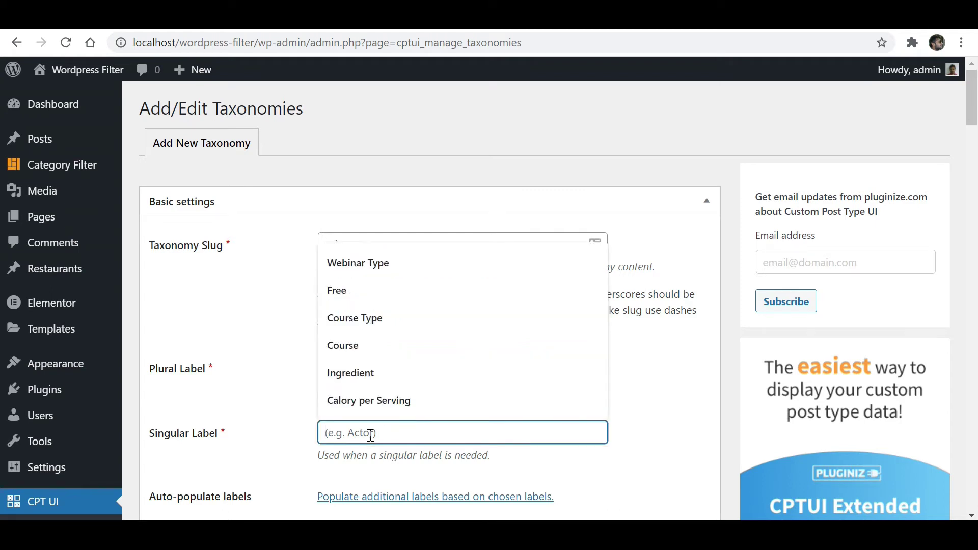
pyautogui.write('Price Range')
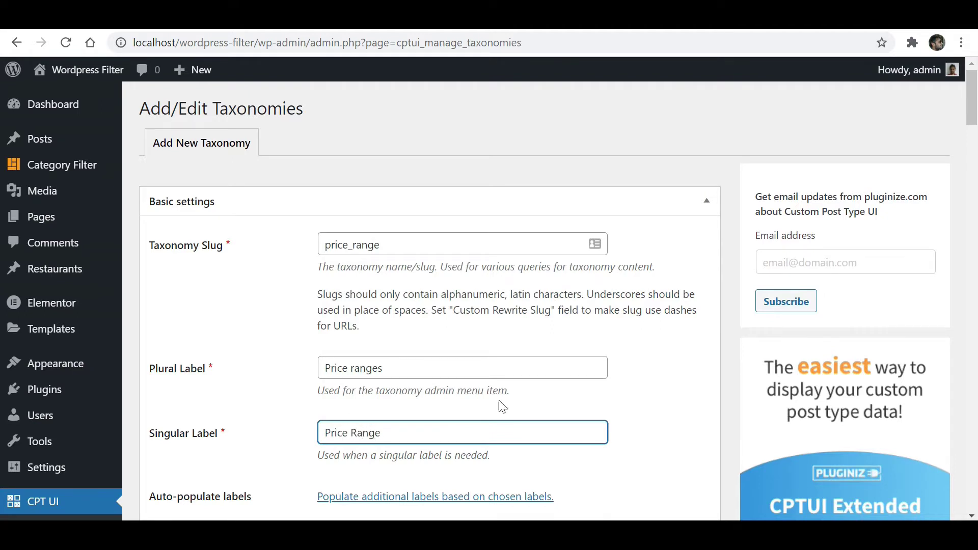
pyautogui.scroll(-5, 490, 417)
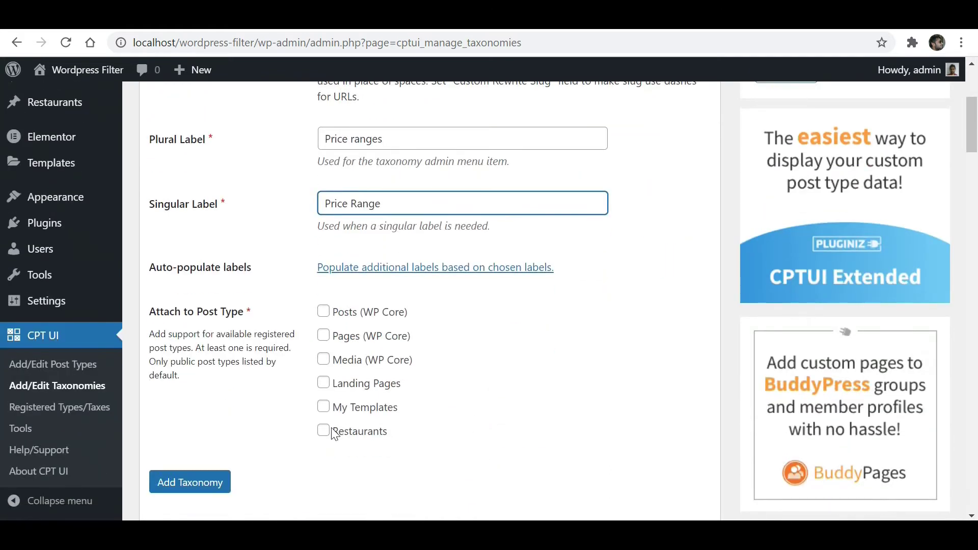
pyautogui.click(324, 432)
pyautogui.click(197, 483)
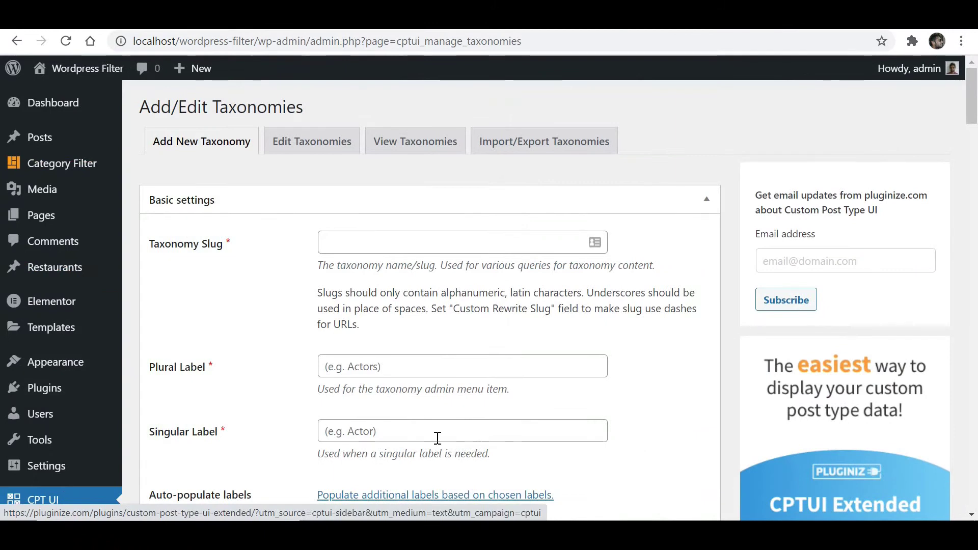
# Change the price_range plural label to 'Price Ranges' and save the taxonomy.
pyautogui.click(315, 146)
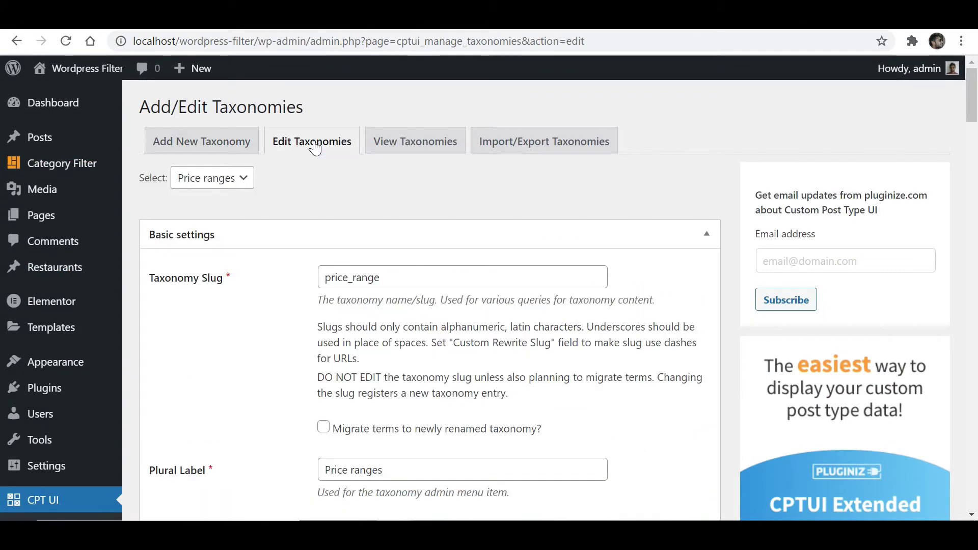
pyautogui.scroll(-3, 339, 263)
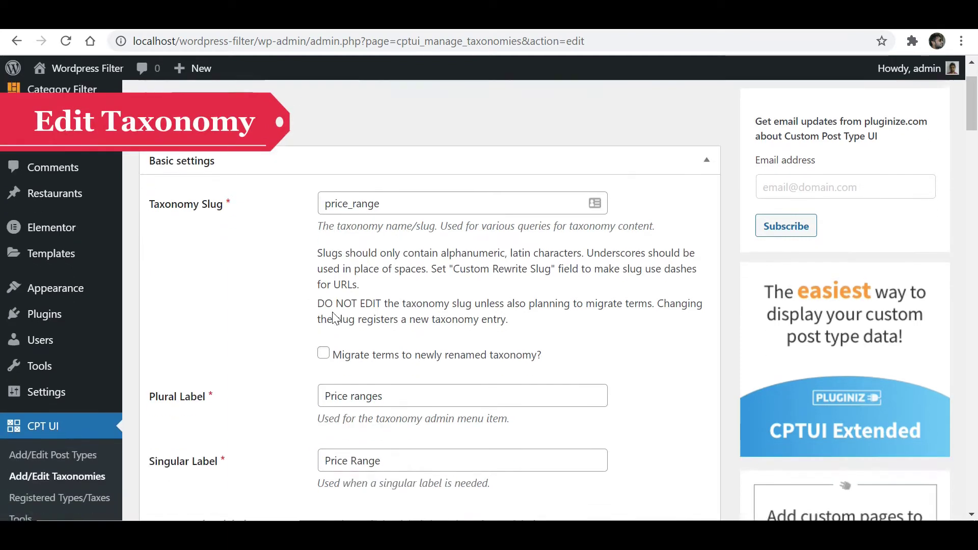
pyautogui.click(355, 317)
pyautogui.write('R')
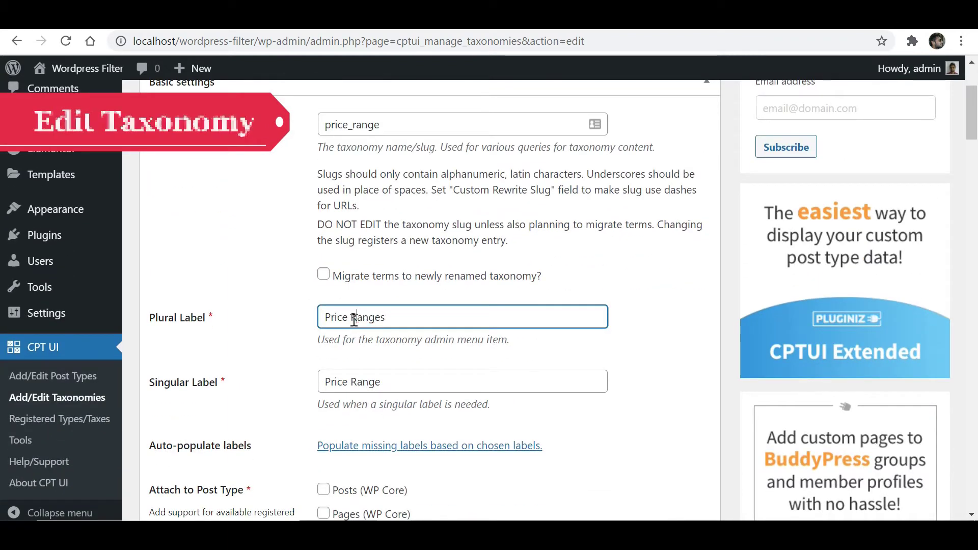
pyautogui.click(251, 323)
pyautogui.scroll(-2, 278, 329)
pyautogui.scroll(-5, 277, 328)
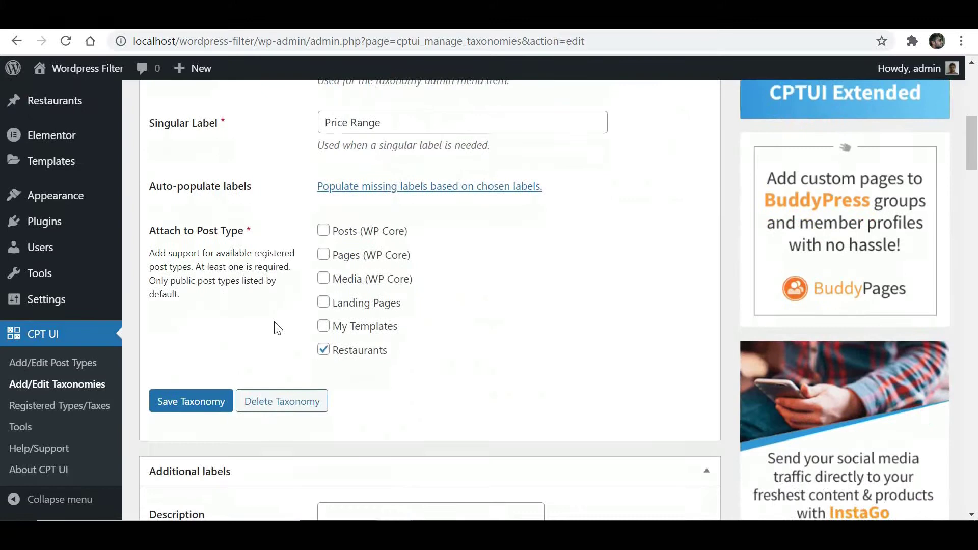
pyautogui.click(191, 356)
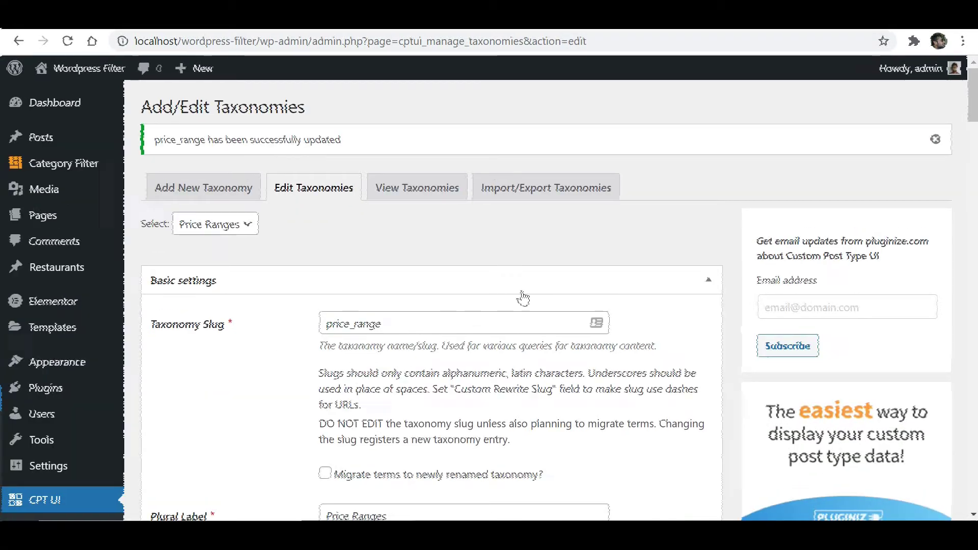
pyautogui.scroll(-7, 522, 297)
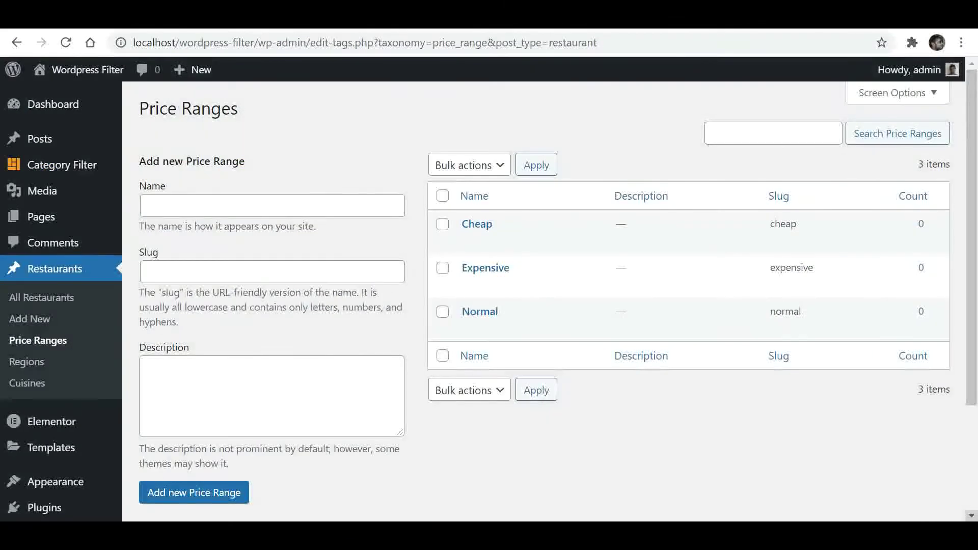
# Open the All Restaurants list.
pyautogui.click(43, 304)
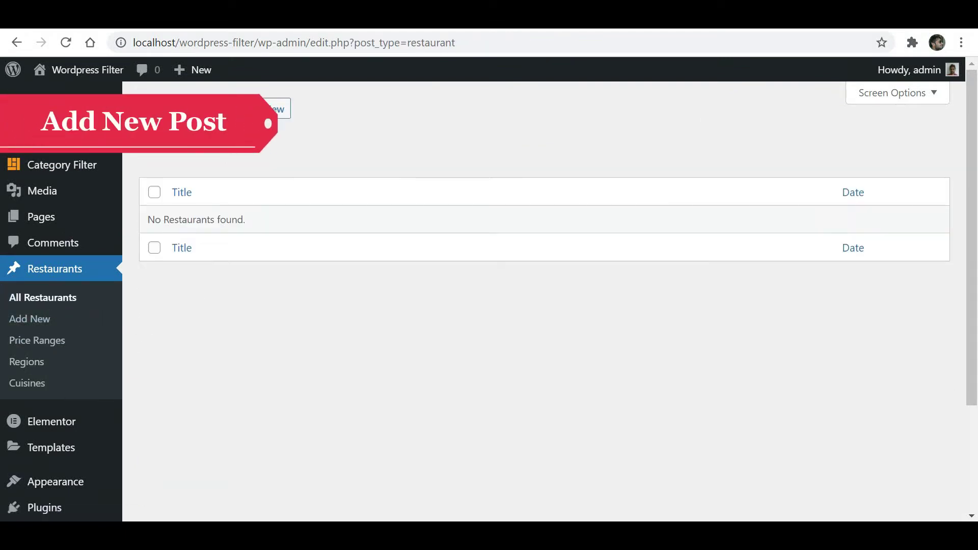
# Publish a new restaurant post titled Pizaria with the Cheap price range.
pyautogui.click(278, 109)
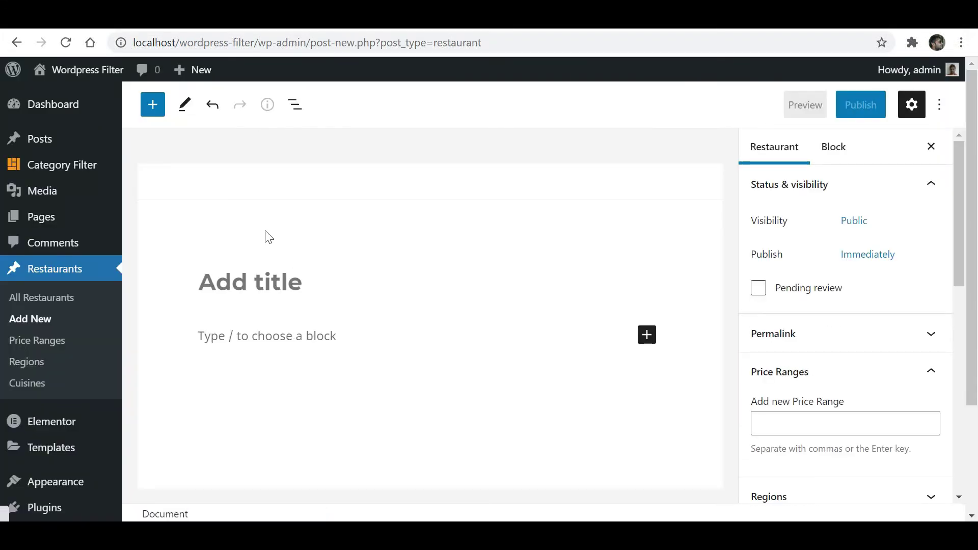
pyautogui.write('Piz')
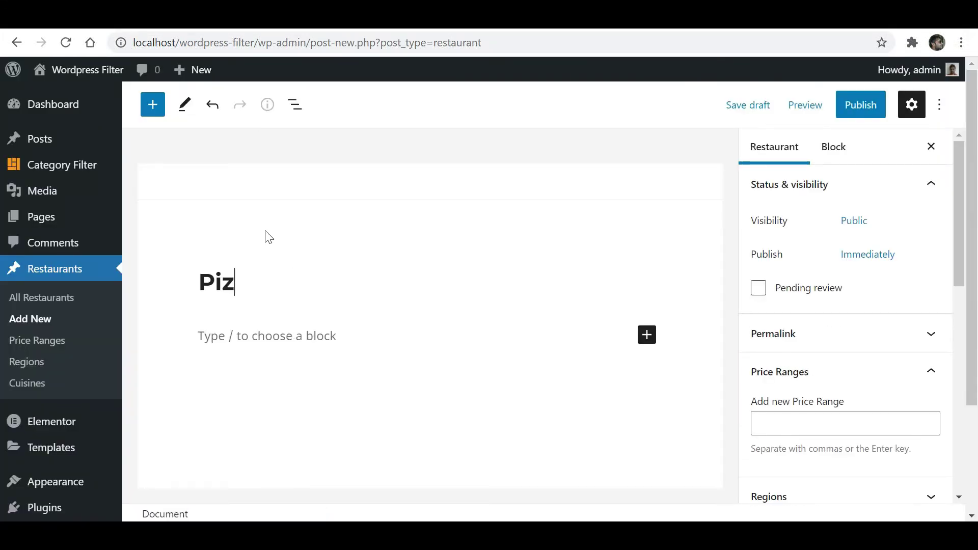
pyautogui.write('aria')
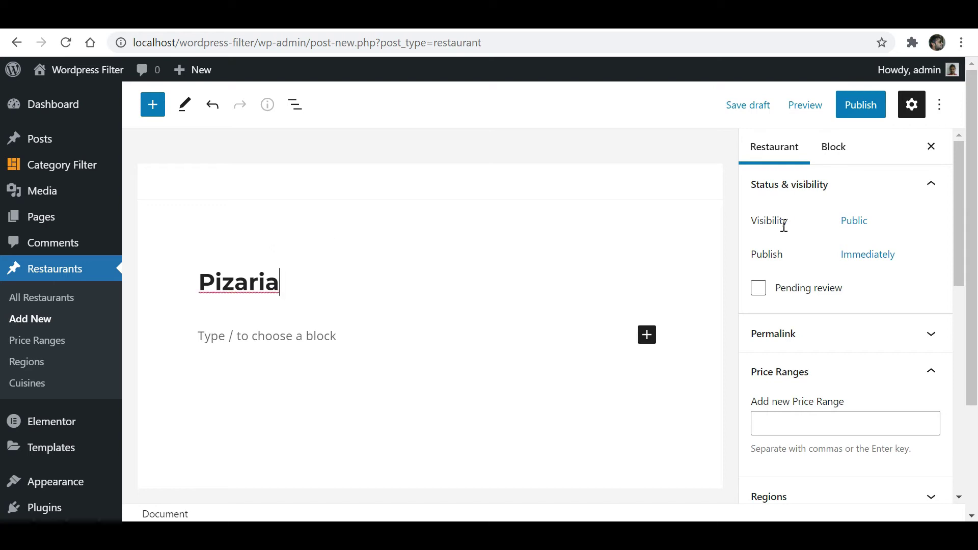
pyautogui.scroll(-1, 869, 245)
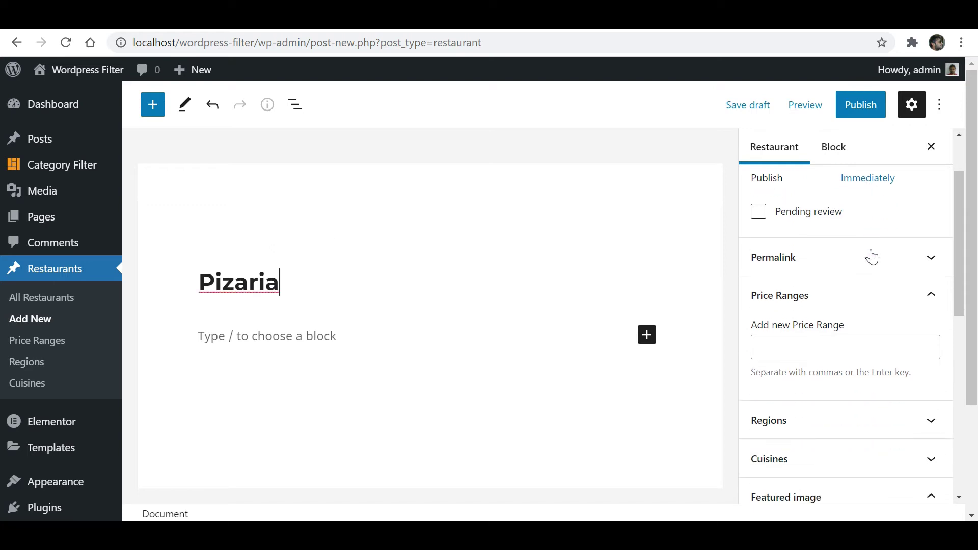
pyautogui.click(790, 346)
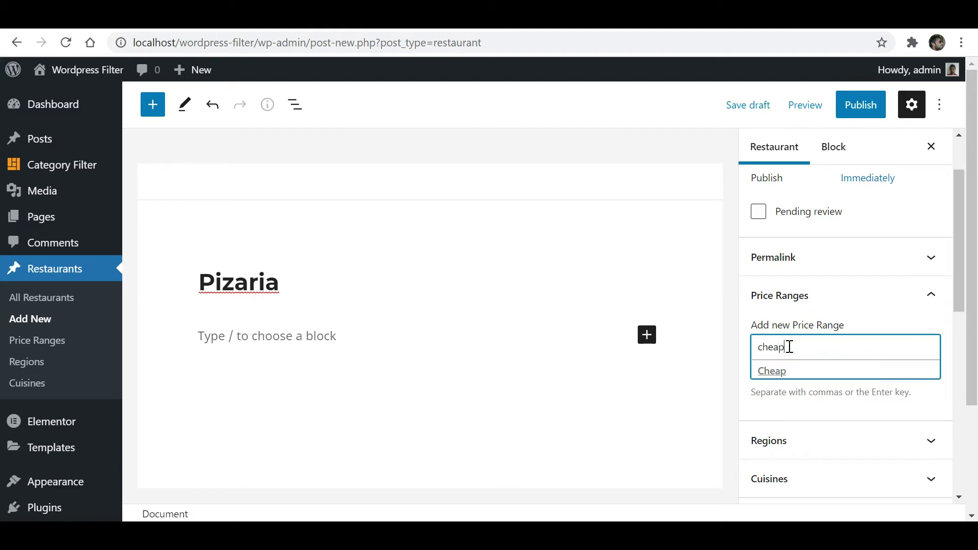
pyautogui.click(777, 375)
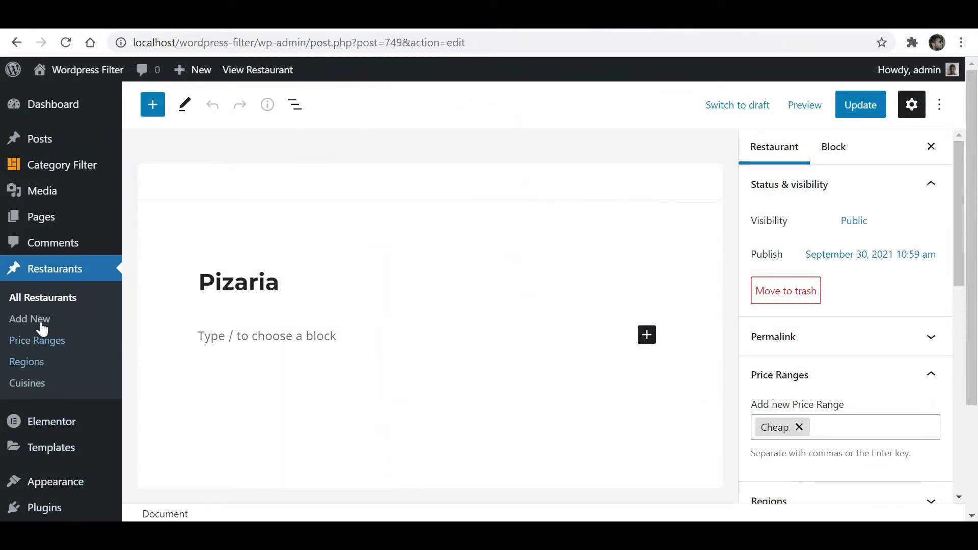
# Bring up the Price Ranges taxonomy on CPT UI's Edit Taxonomies tab.
pyautogui.scroll(-3, 28, 327)
pyautogui.moveTo(44, 474)
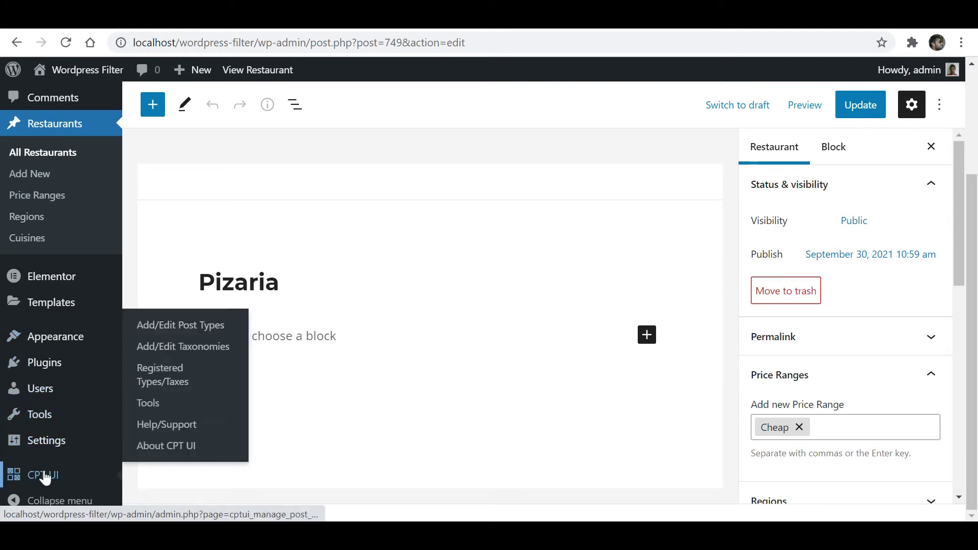
pyautogui.click(179, 348)
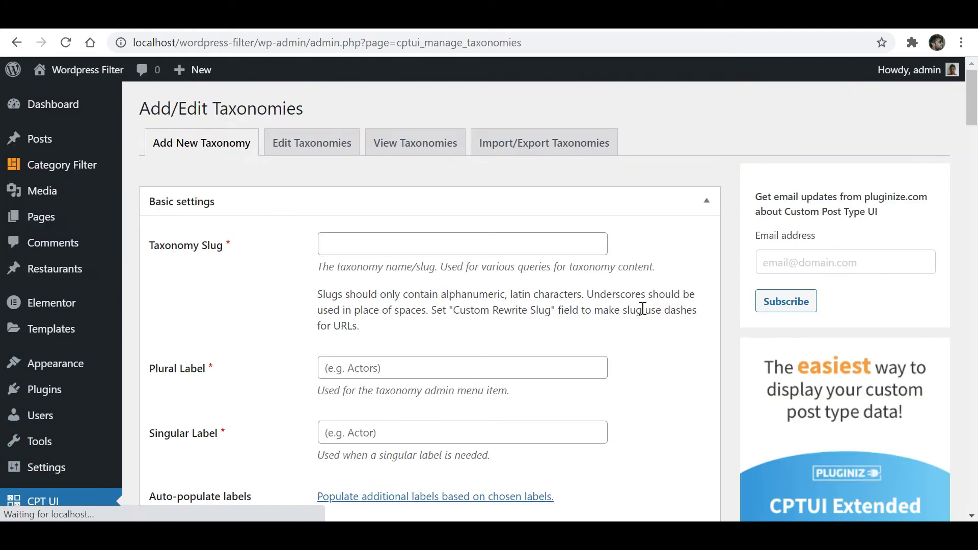
pyautogui.click(304, 150)
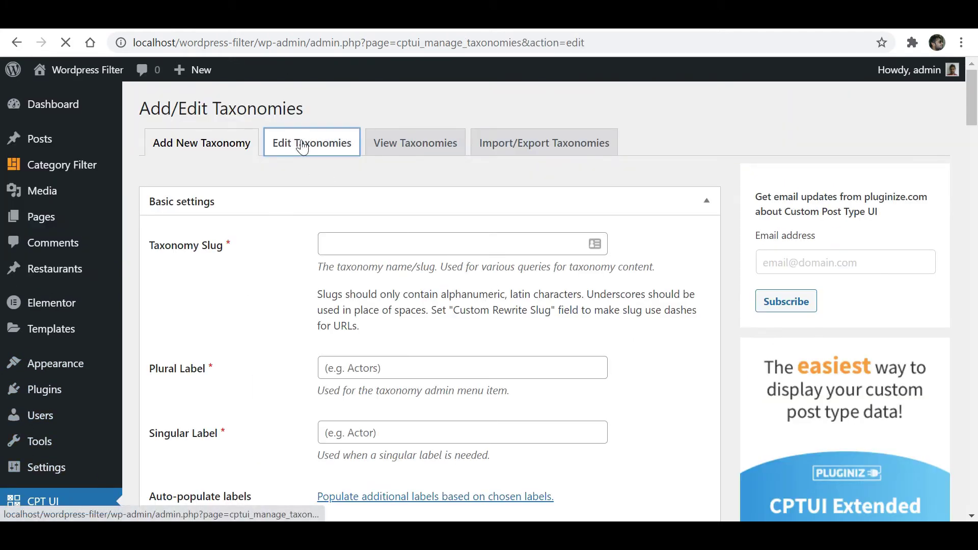
# Set Price Ranges Hierarchical to True and save the taxonomy.
pyautogui.scroll(-10, 308, 291)
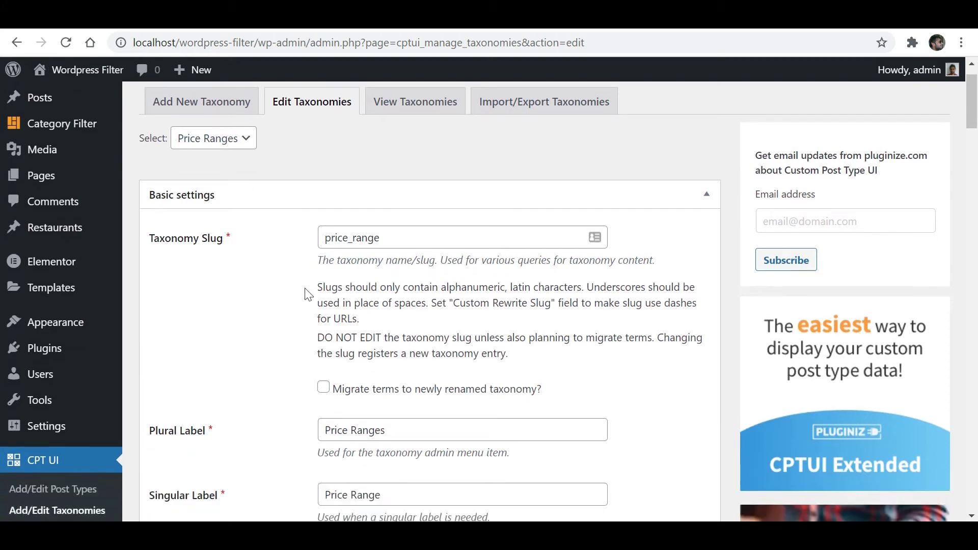
pyautogui.scroll(-20, 308, 295)
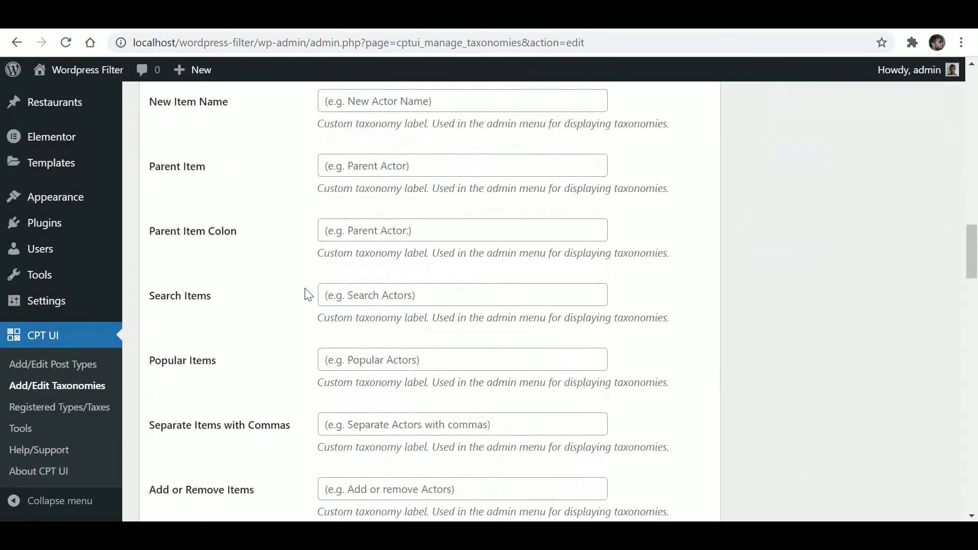
pyautogui.scroll(-7, 307, 294)
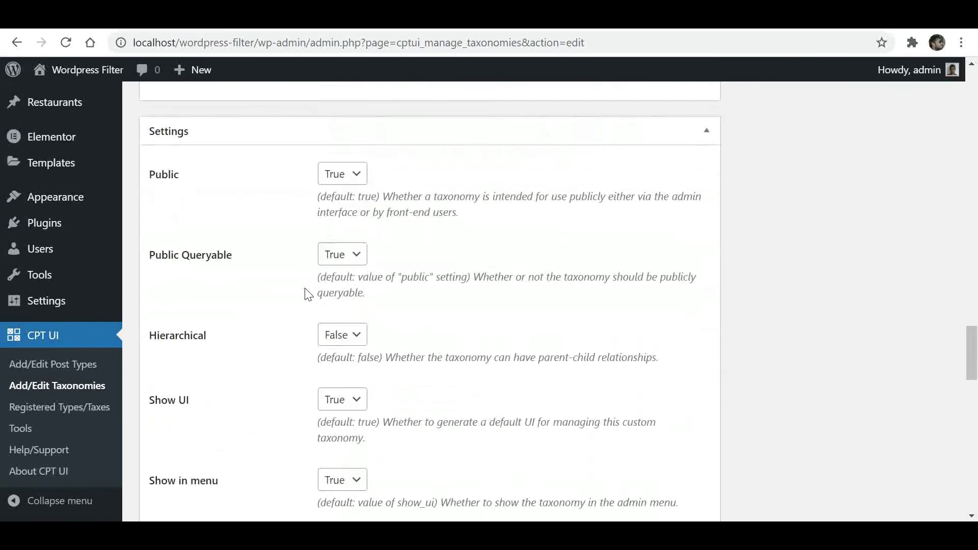
pyautogui.scroll(-2, 308, 294)
pyautogui.click(335, 265)
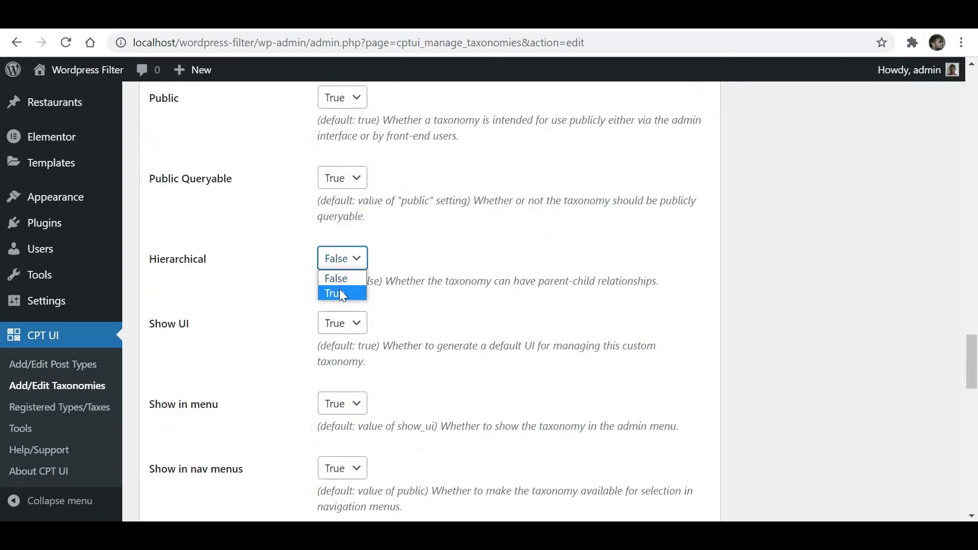
pyautogui.click(341, 291)
pyautogui.scroll(-8, 444, 301)
pyautogui.scroll(-10, 446, 301)
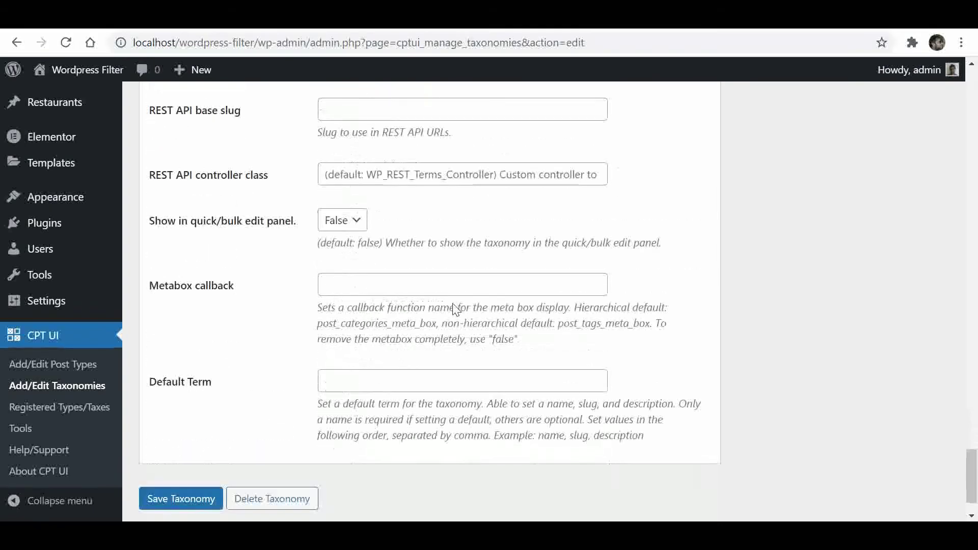
pyautogui.click(173, 453)
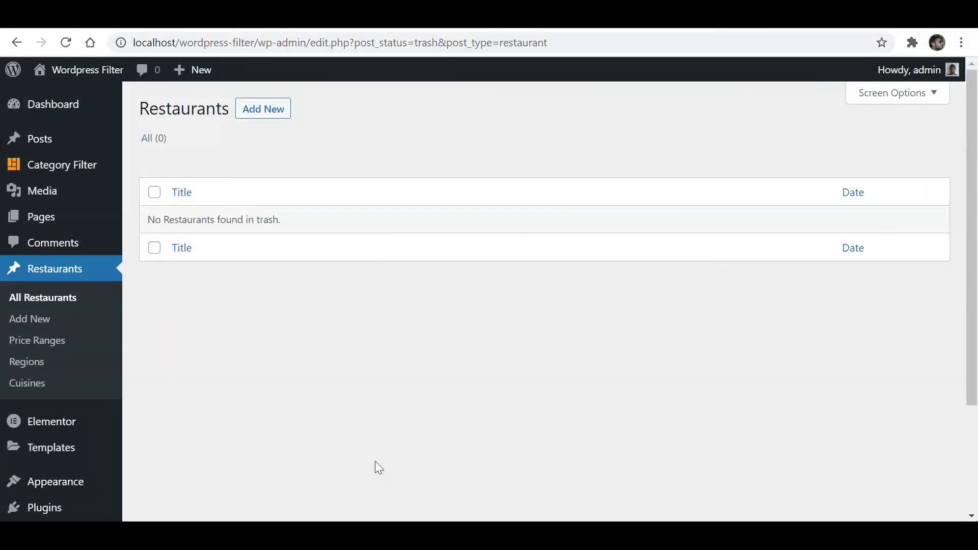
# Start a new restaurant post 'Pizaria' with paragraph 'Here is the content area, You can out some content here.'.
pyautogui.click(266, 113)
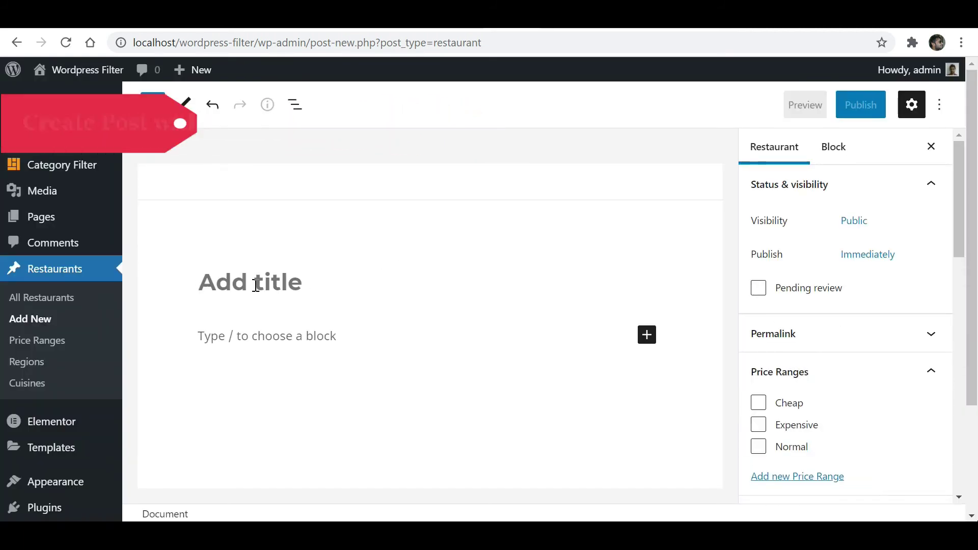
pyautogui.write('Pizaria')
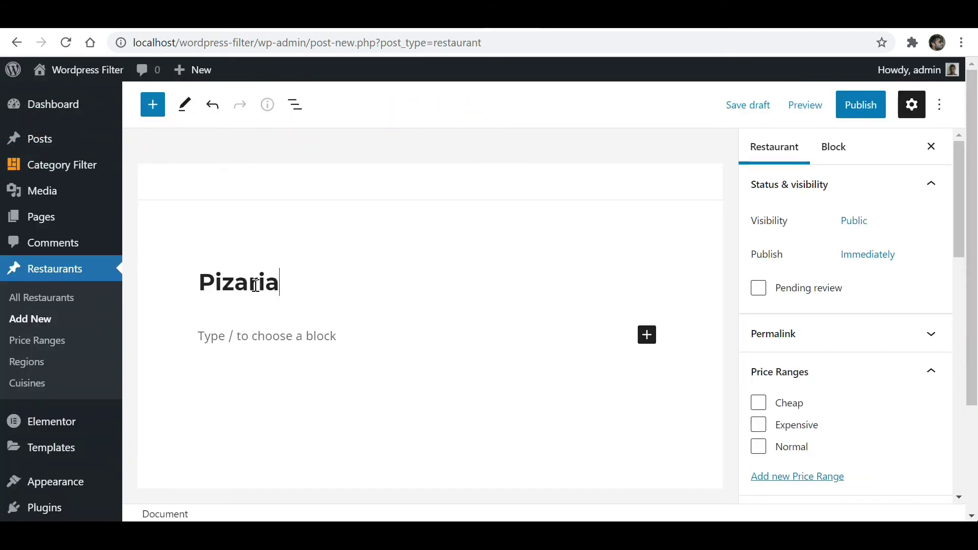
pyautogui.click(258, 336)
pyautogui.write('H')
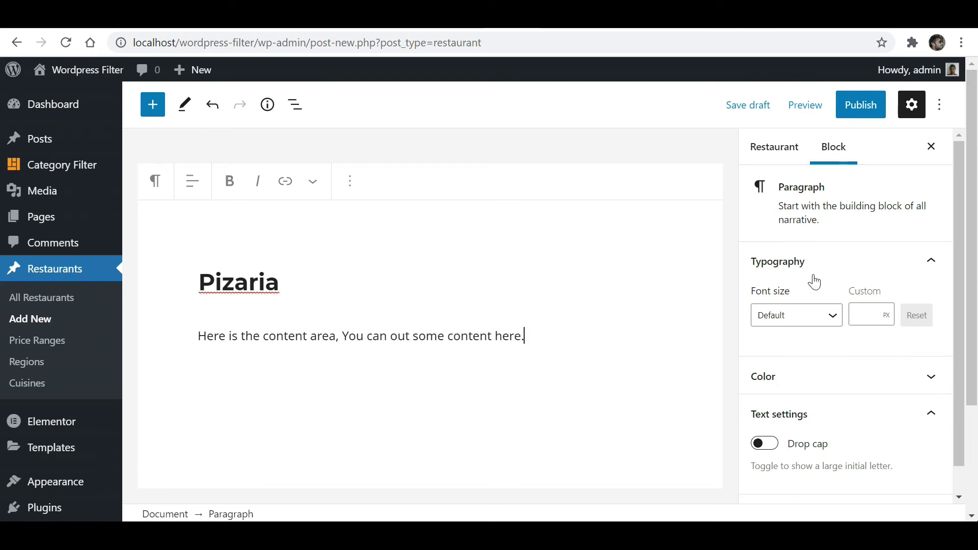
pyautogui.scroll(-5, 818, 280)
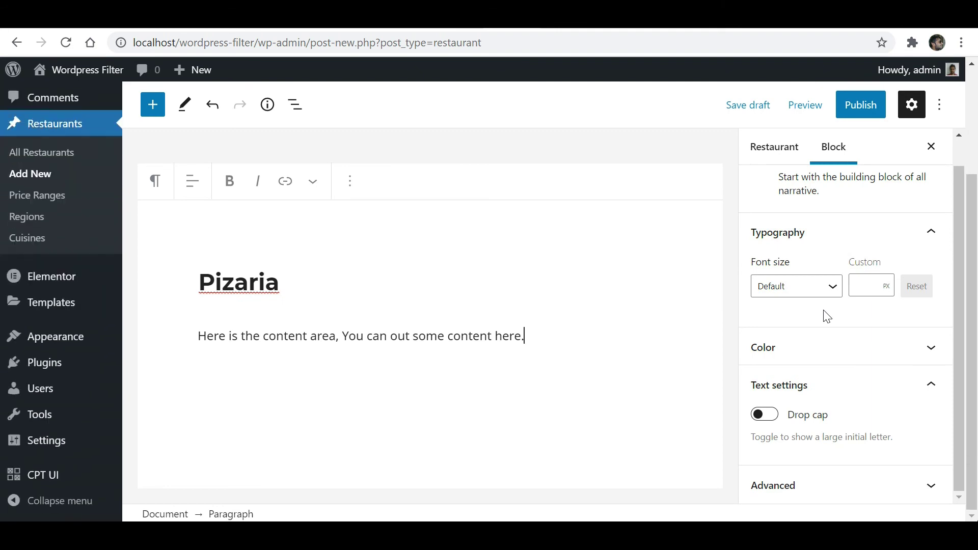
# Tick Normal price range, India region and Desserts cuisine on the Pizaria post.
pyautogui.click(787, 151)
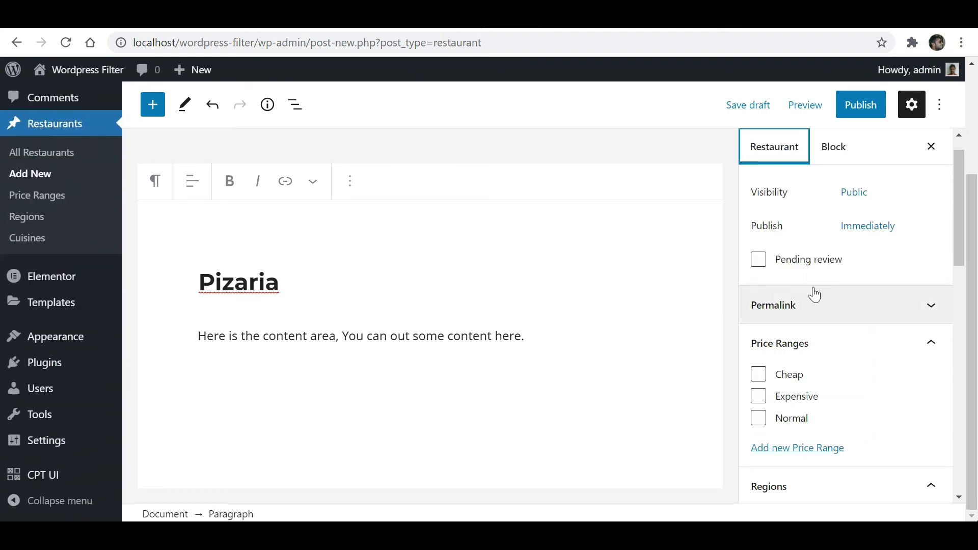
pyautogui.scroll(-2, 814, 295)
pyautogui.click(759, 299)
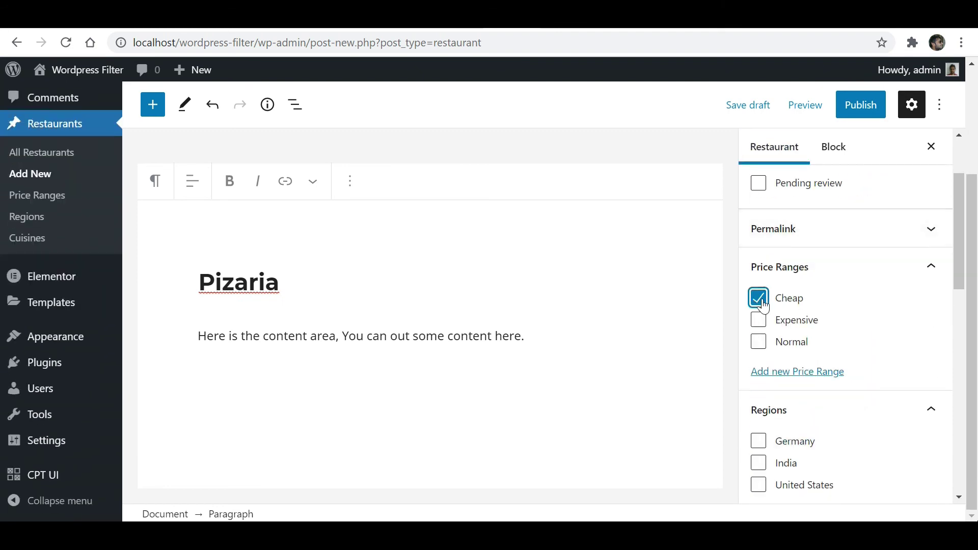
pyautogui.click(761, 301)
pyautogui.click(759, 342)
pyautogui.scroll(-3, 790, 354)
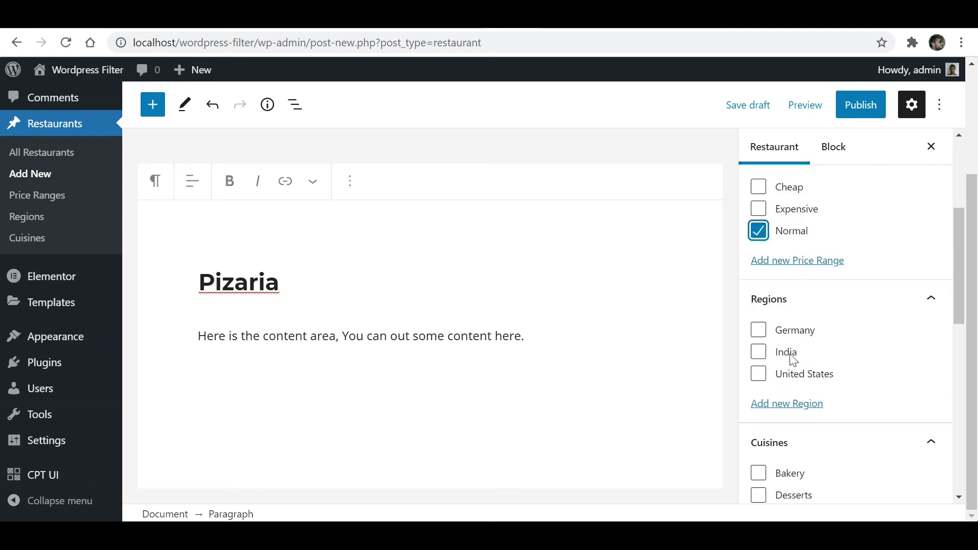
pyautogui.click(757, 317)
pyautogui.scroll(-3, 785, 366)
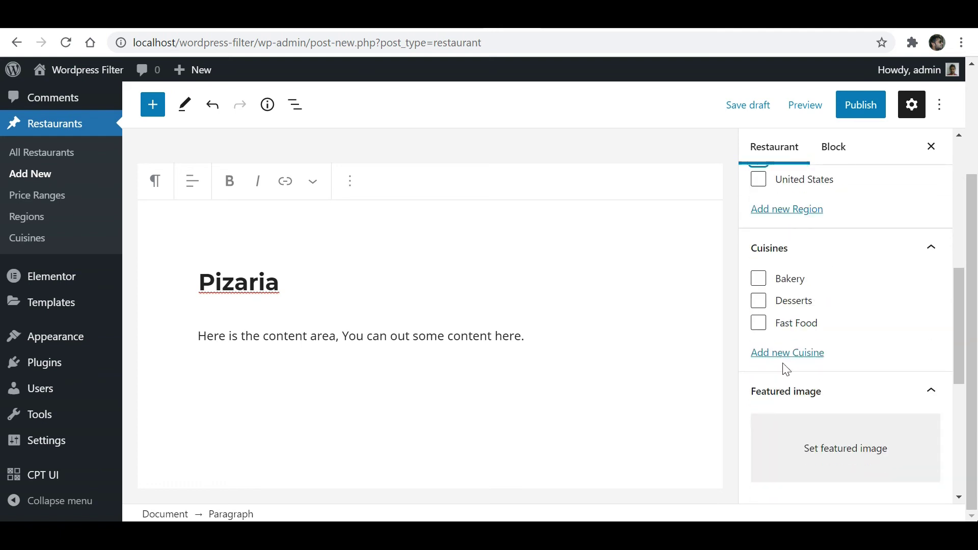
pyautogui.click(760, 305)
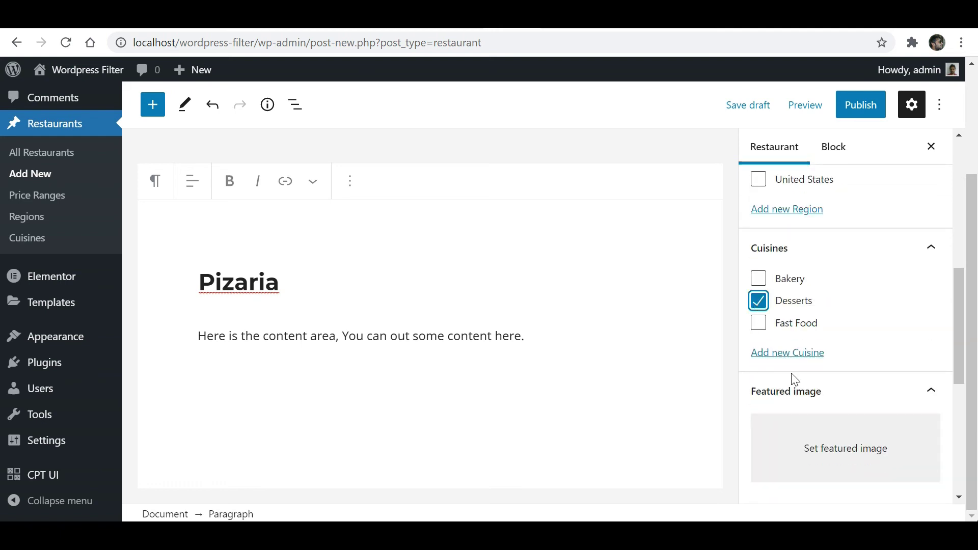
# Upload the restaurant interior photo from Downloads as the post's featured image.
pyautogui.click(825, 454)
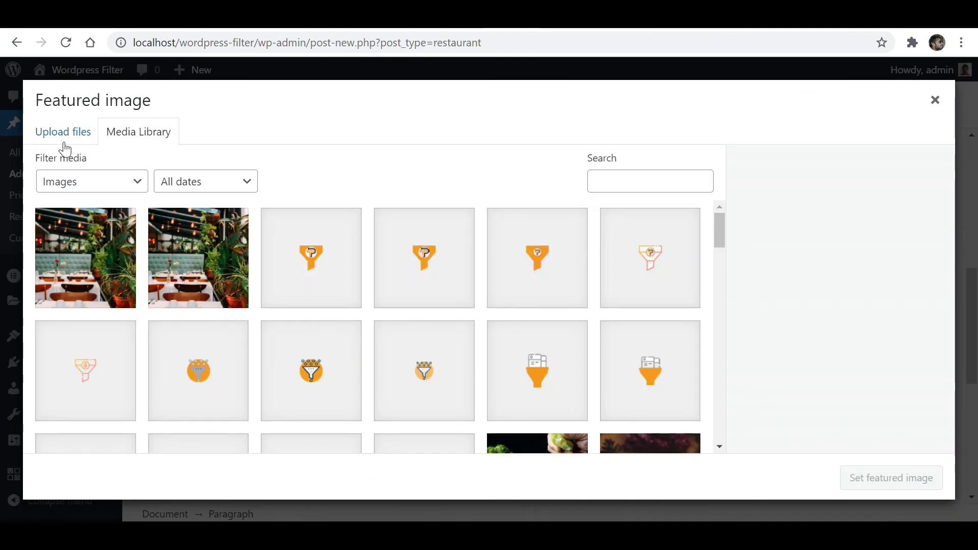
pyautogui.click(63, 133)
pyautogui.click(496, 322)
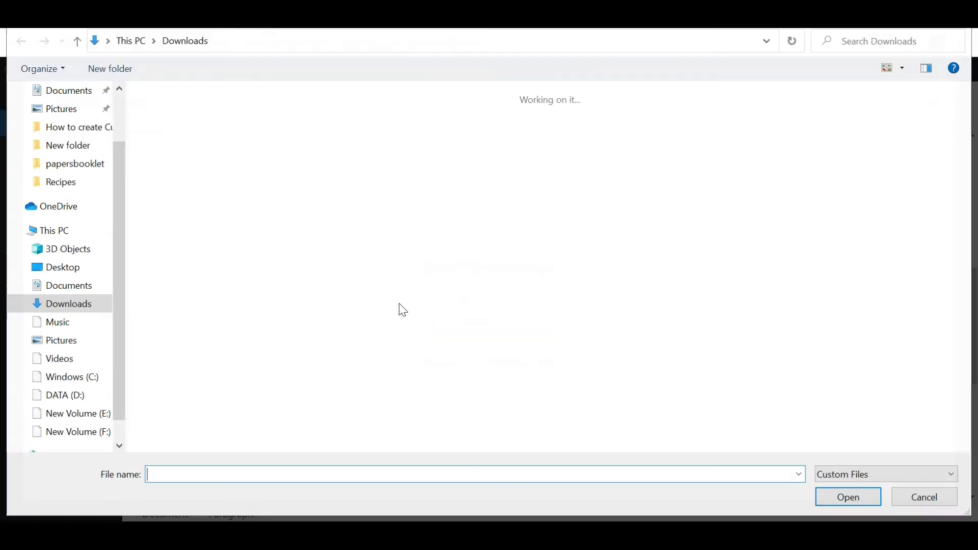
pyautogui.click(174, 127)
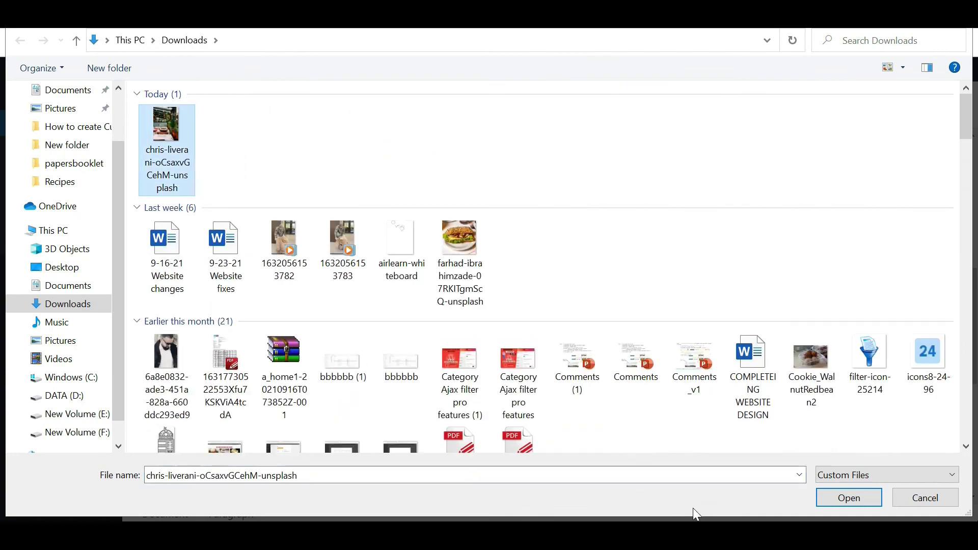
pyautogui.click(846, 499)
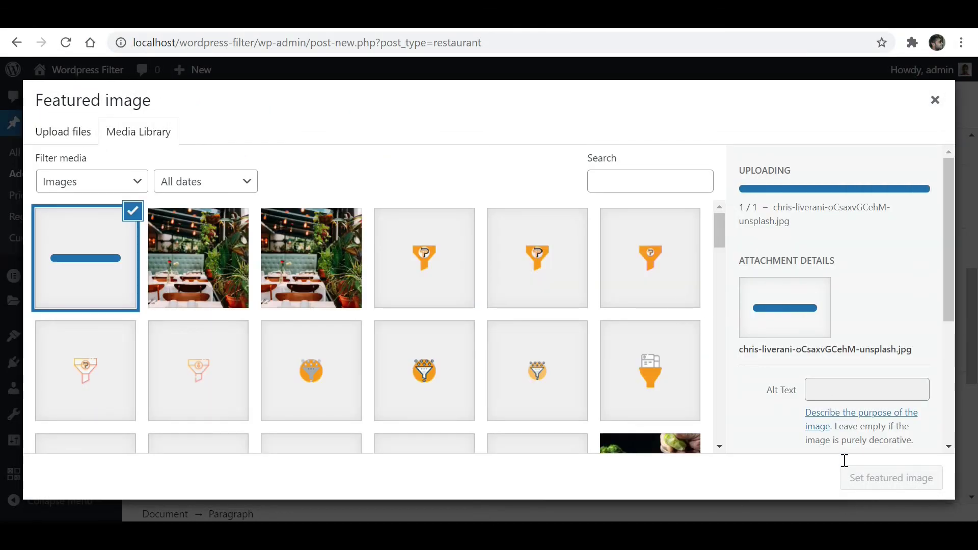
# Confirm the uploaded photo as featured image, then publish the Pizaria post.
pyautogui.click(868, 479)
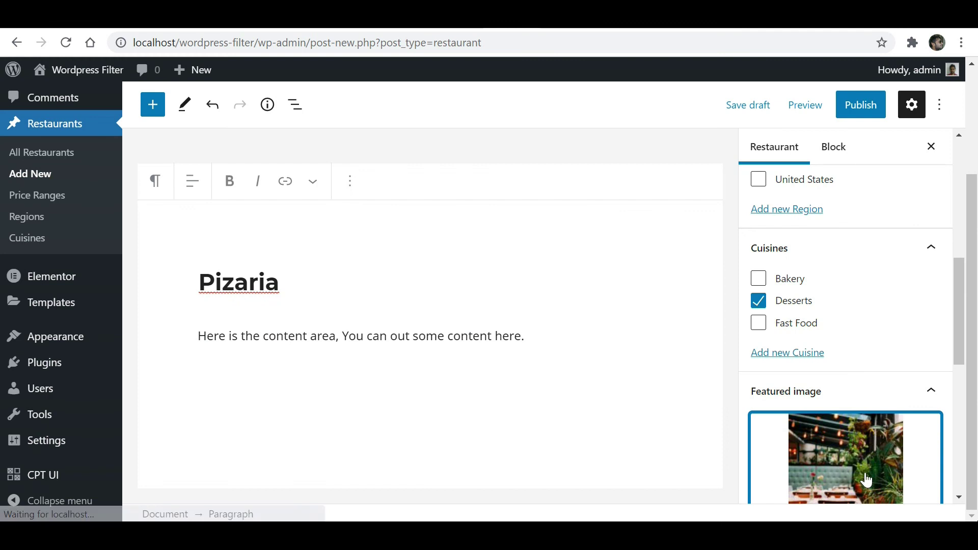
pyautogui.click(856, 107)
pyautogui.click(818, 109)
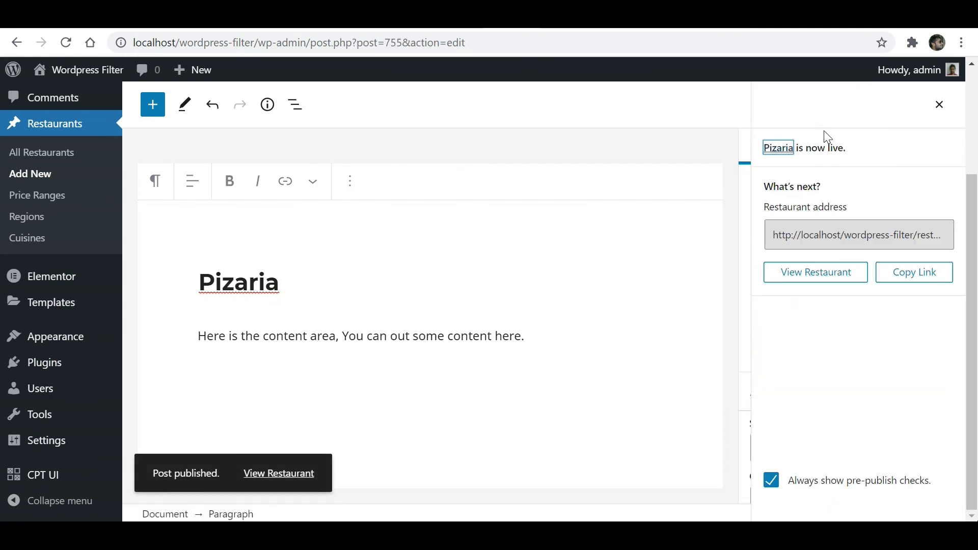